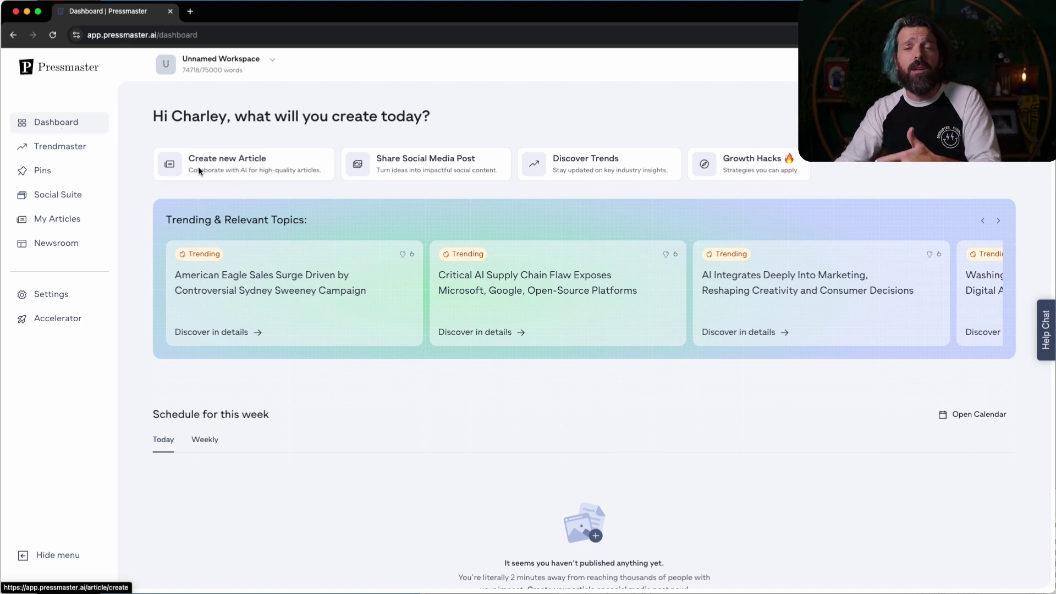
Check Trendmaster's trending topics, then read through the Accelerator's Growth Hacks guide on hijacking top content.
click(72, 146)
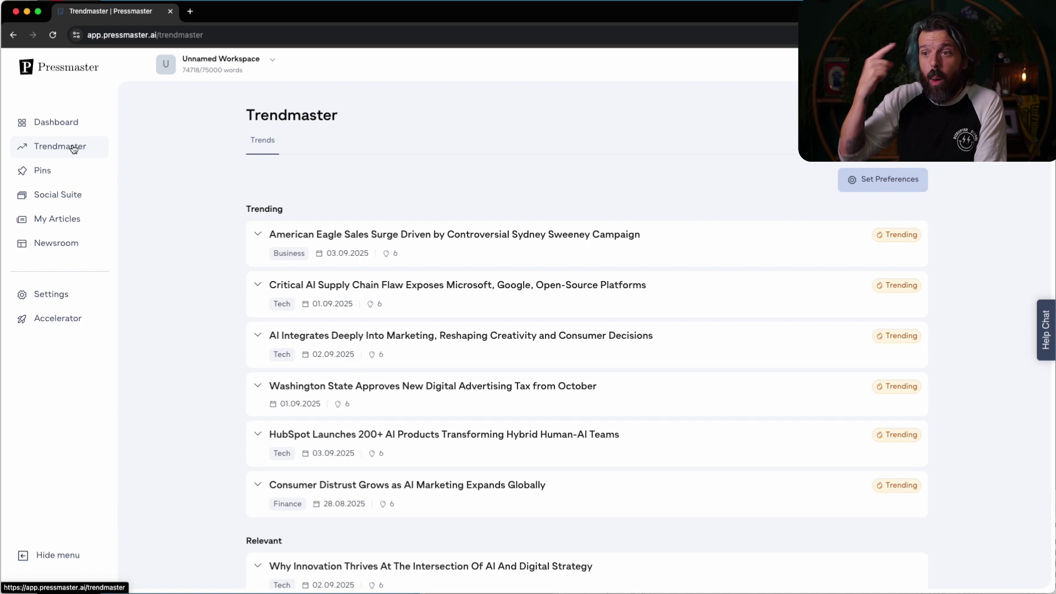
click(70, 318)
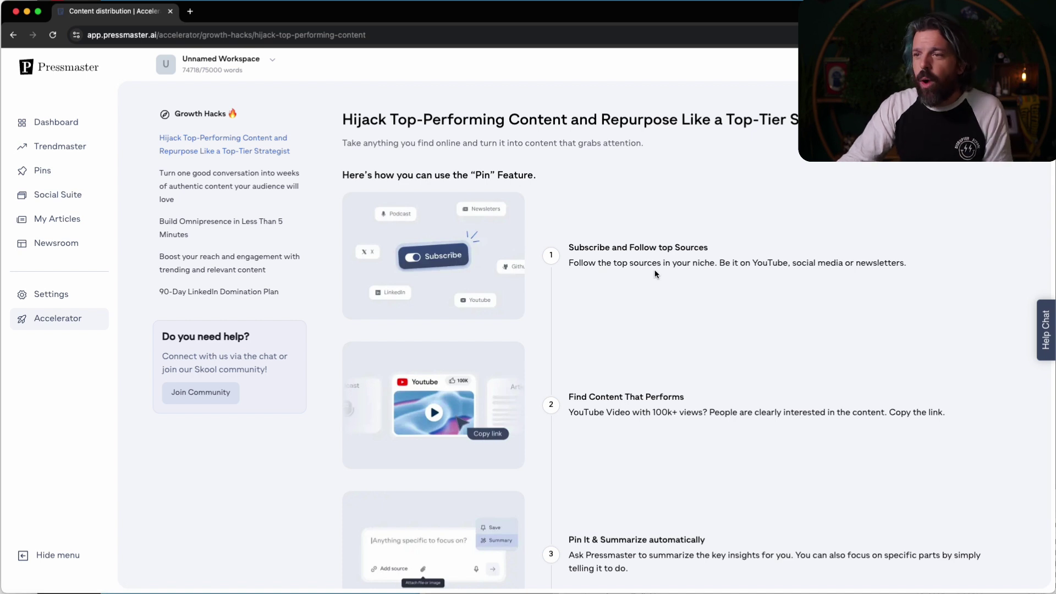
scroll(651, 295, down, 1)
scroll(651, 294, down, 5)
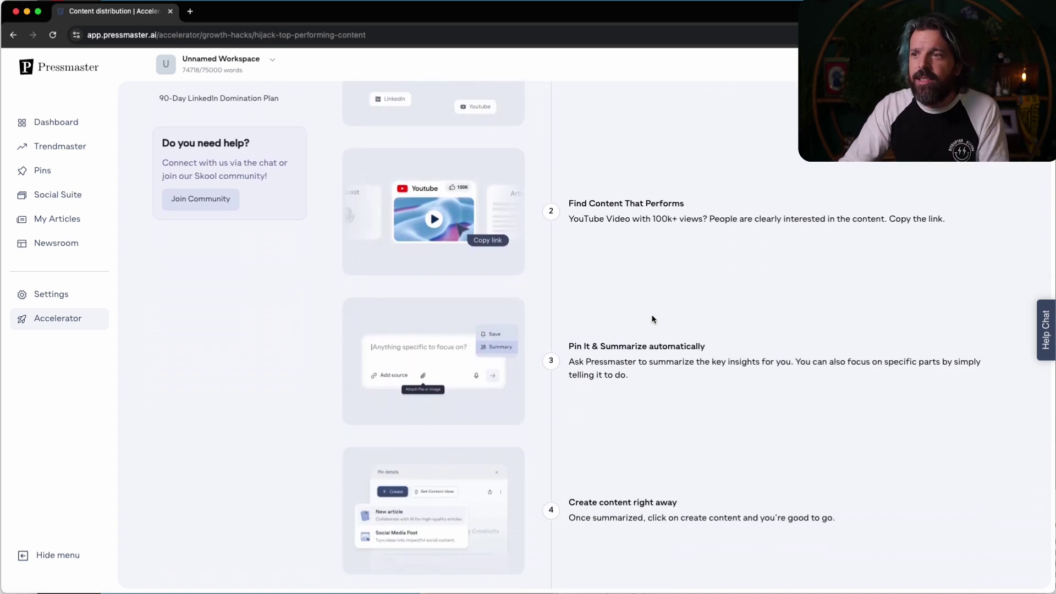
scroll(653, 319, down, 5)
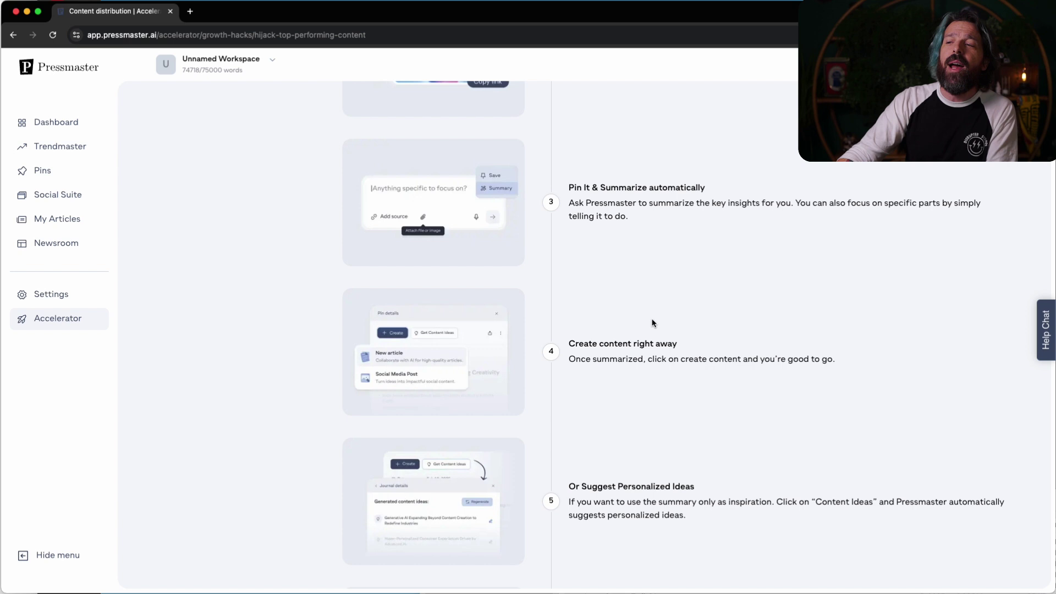
scroll(653, 322, down, 7)
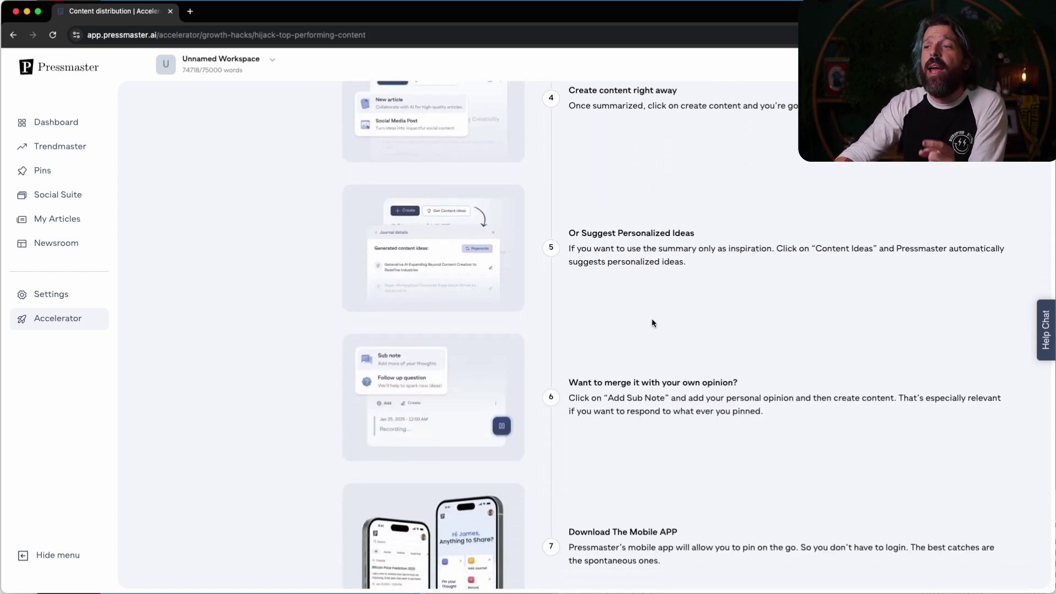
scroll(652, 323, down, 3)
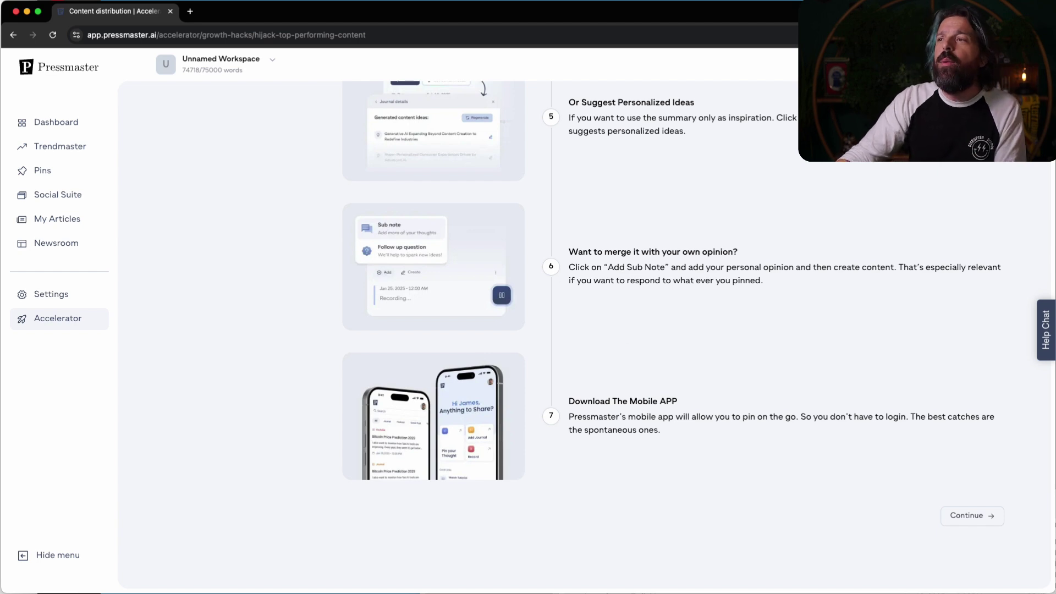
Start a new article with the topic 'Black Friday Strategies for Ecommerce'.
click(616, 264)
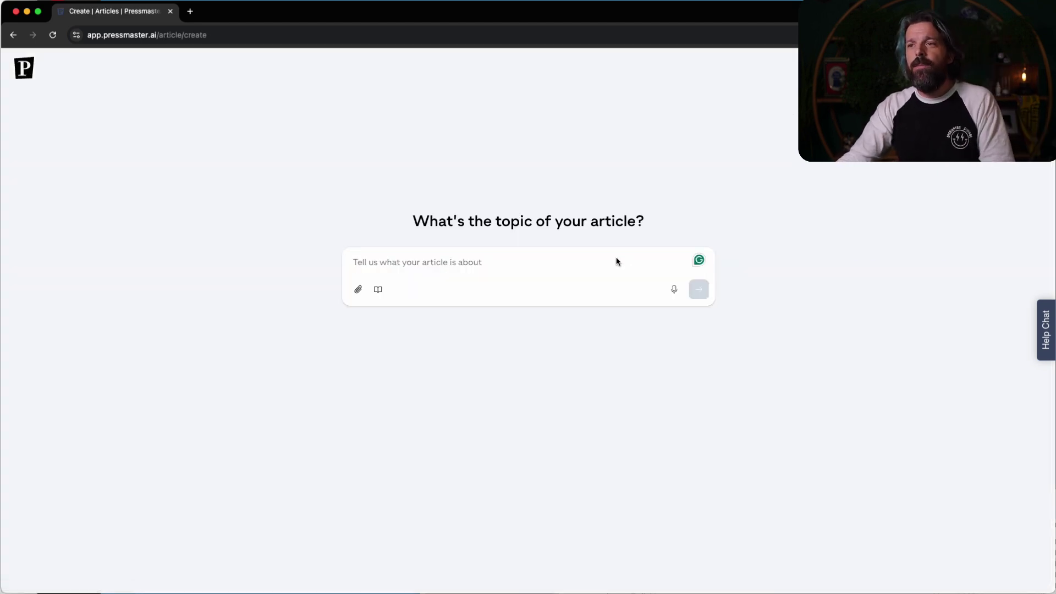
text(Black Friday)
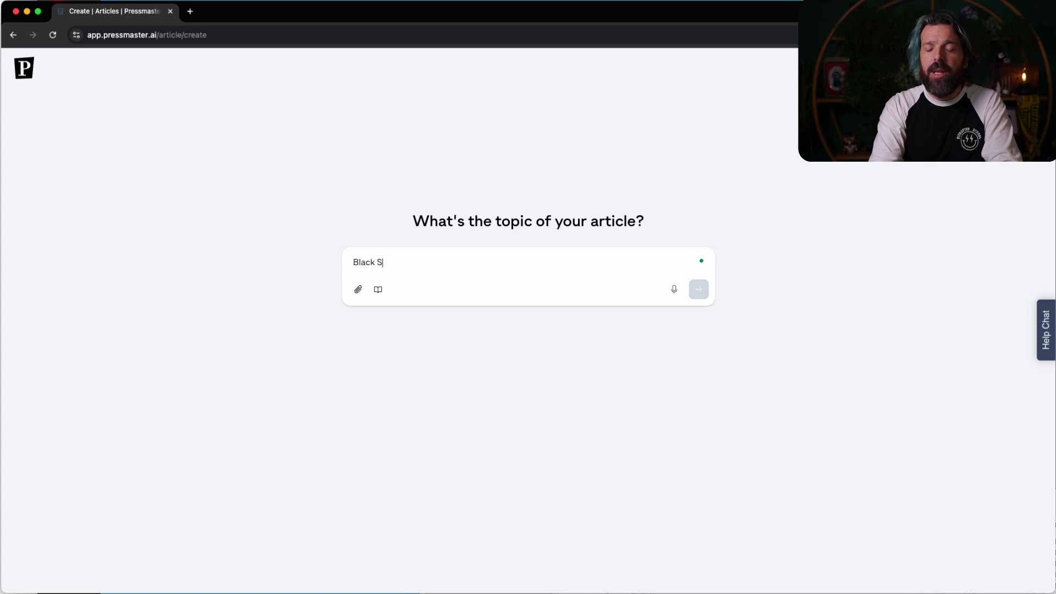
text( Stra)
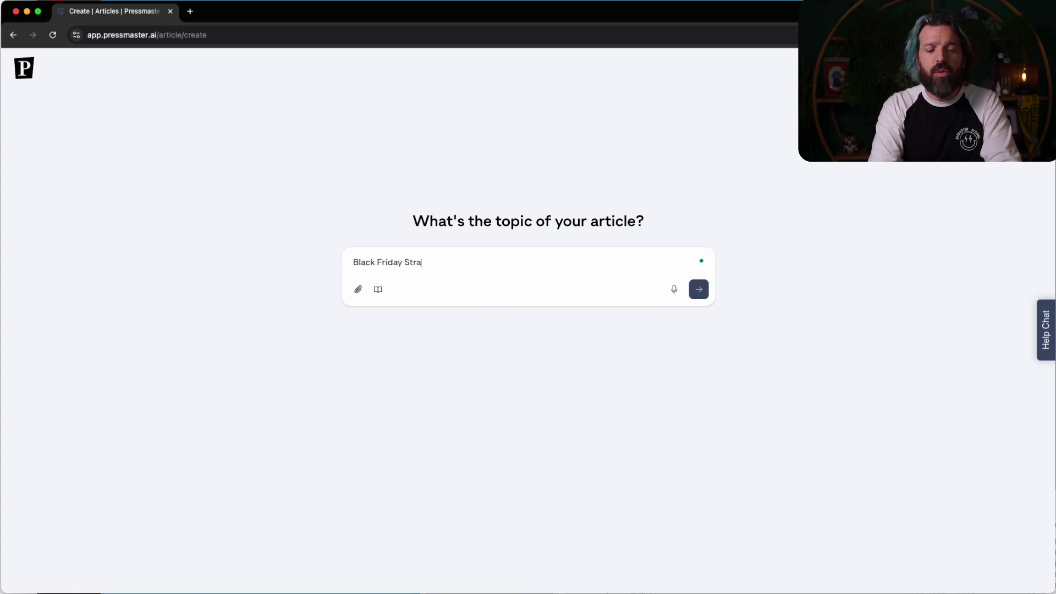
text(tegies for E)
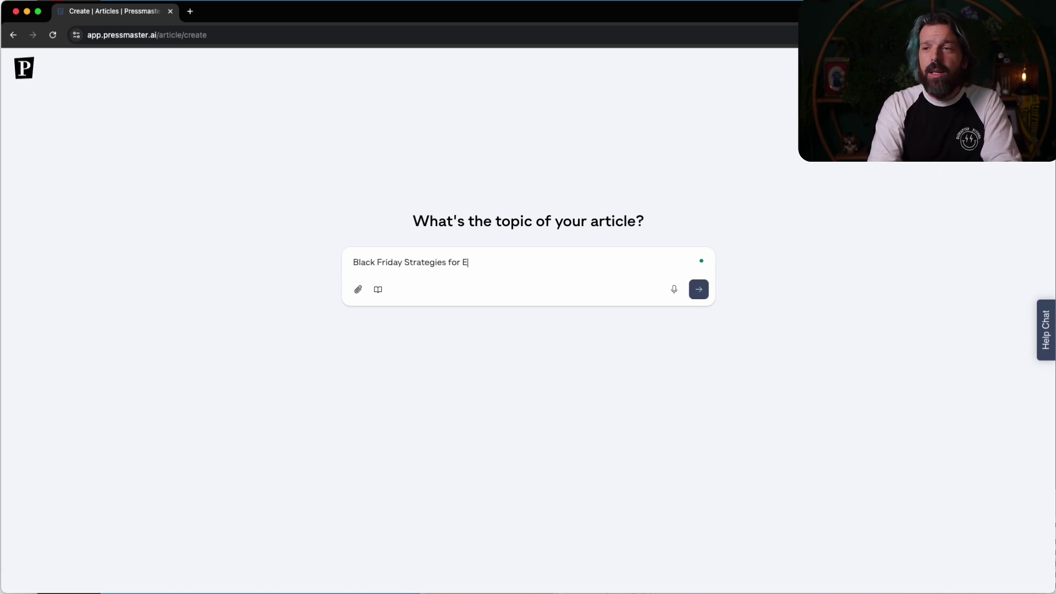
text(commerce)
key(Return)
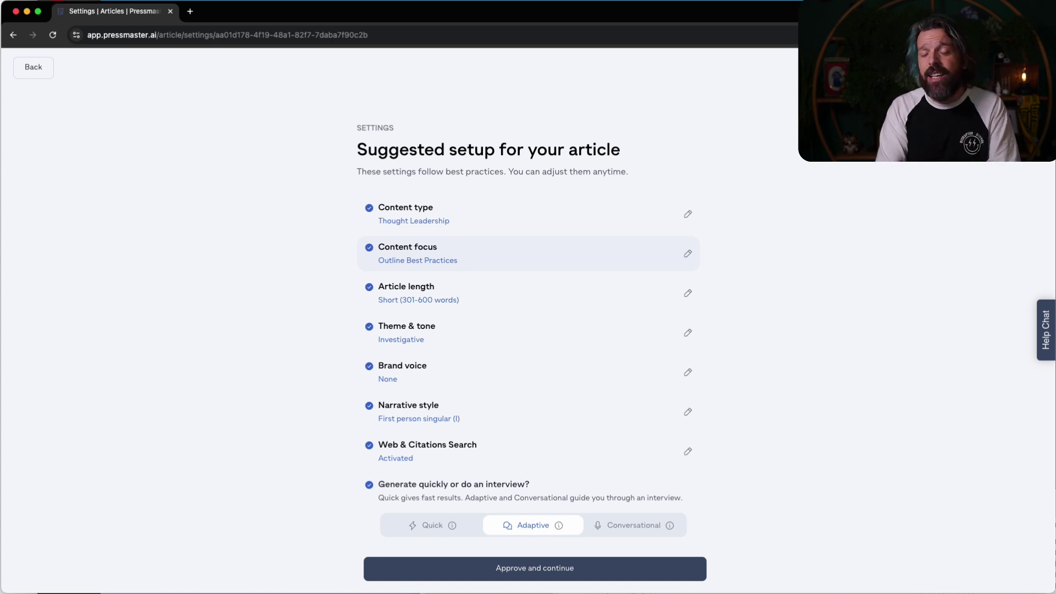
Set Web & Citations Search to Deactivated and approve the article setup.
click(687, 451)
click(531, 508)
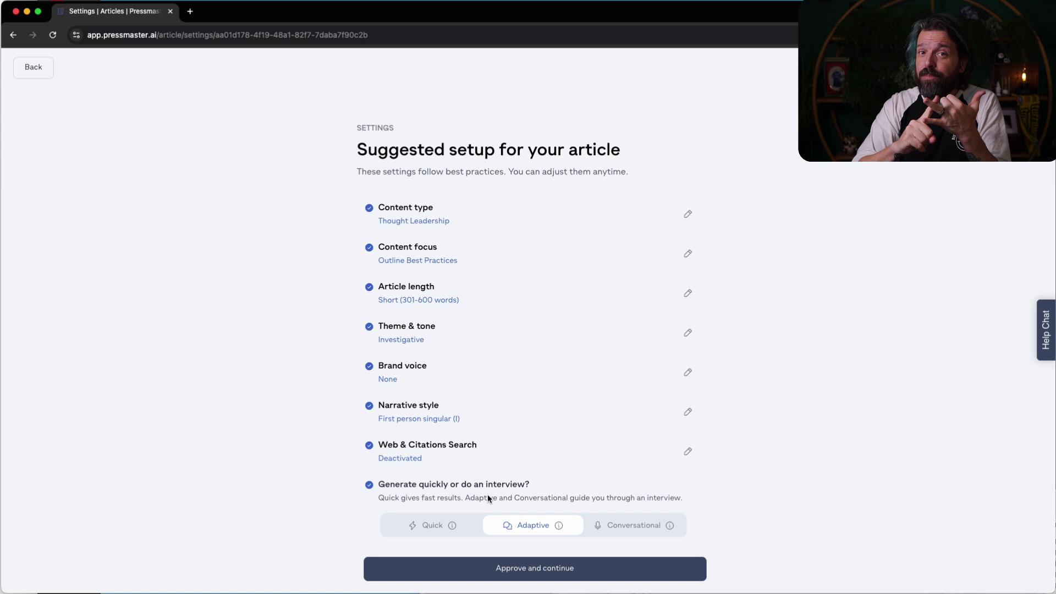
click(550, 573)
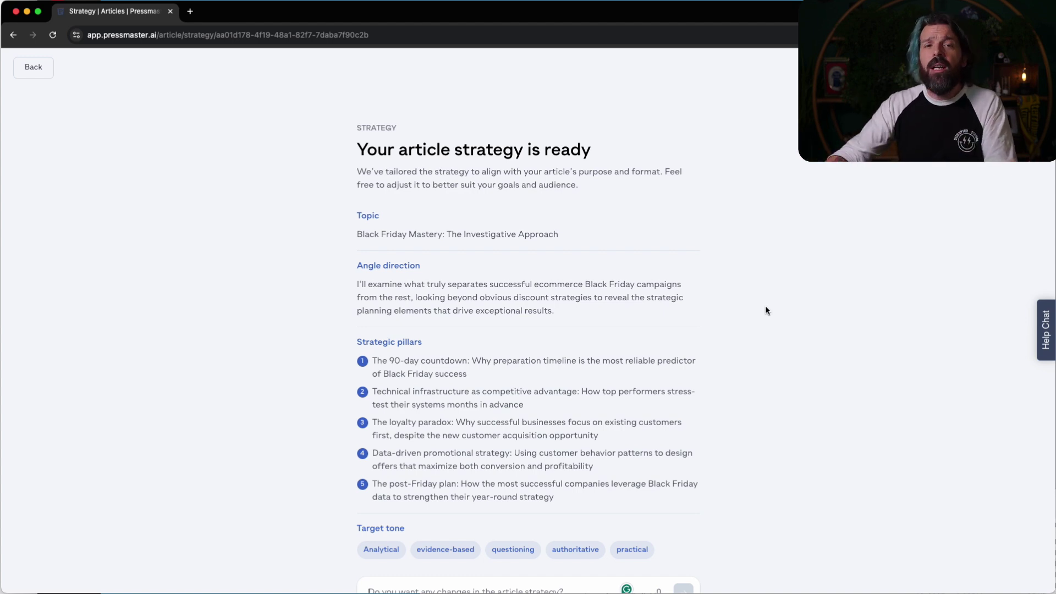
Scroll the Black Friday Mastery strategy to review its five pillars and target tones.
scroll(748, 357, down, 3)
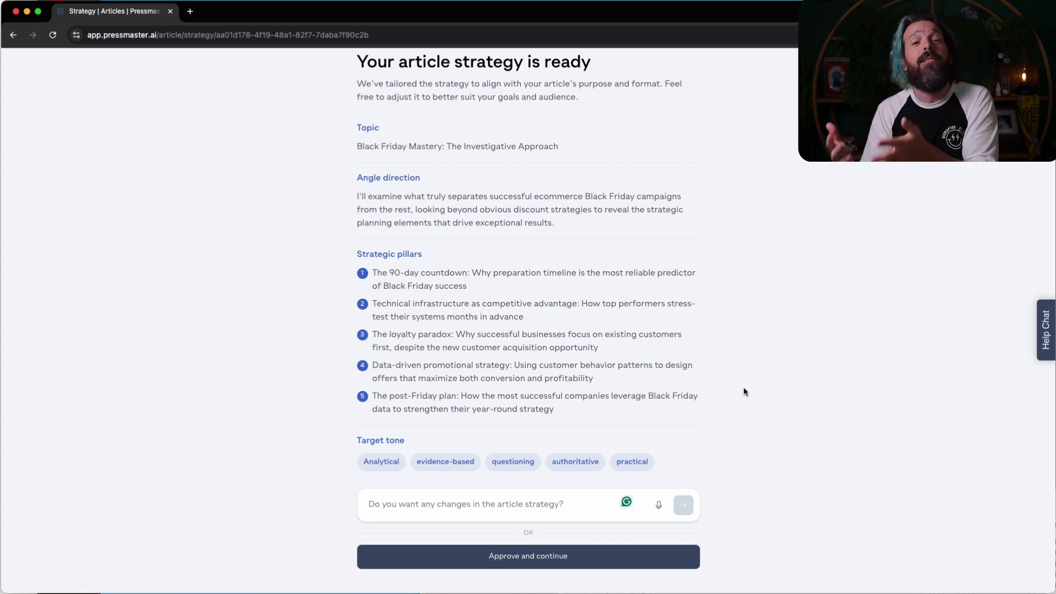
Approve the Black Friday Mastery strategy and start the interview.
click(610, 565)
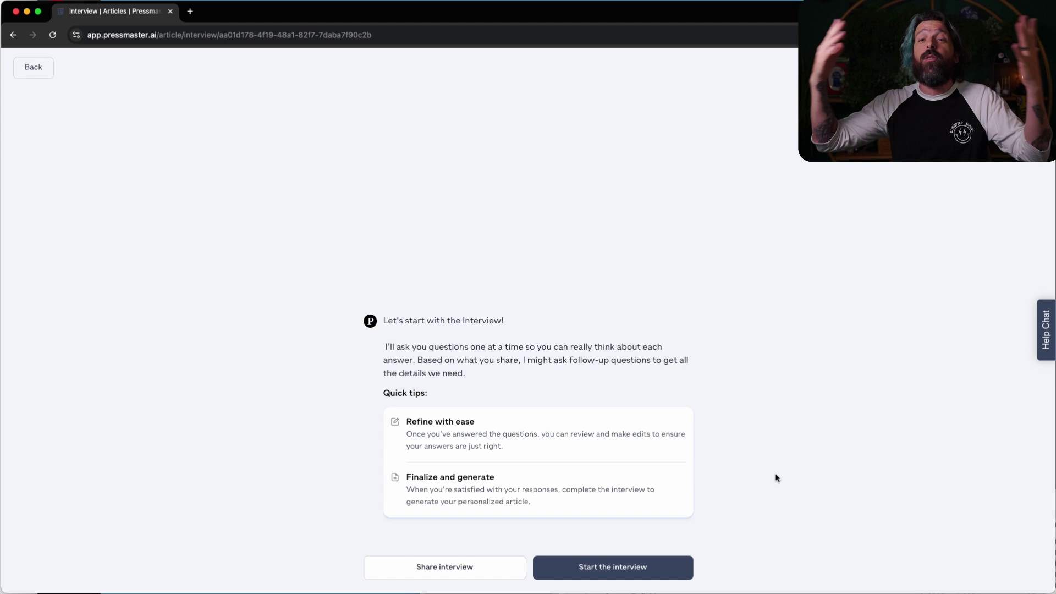
click(687, 567)
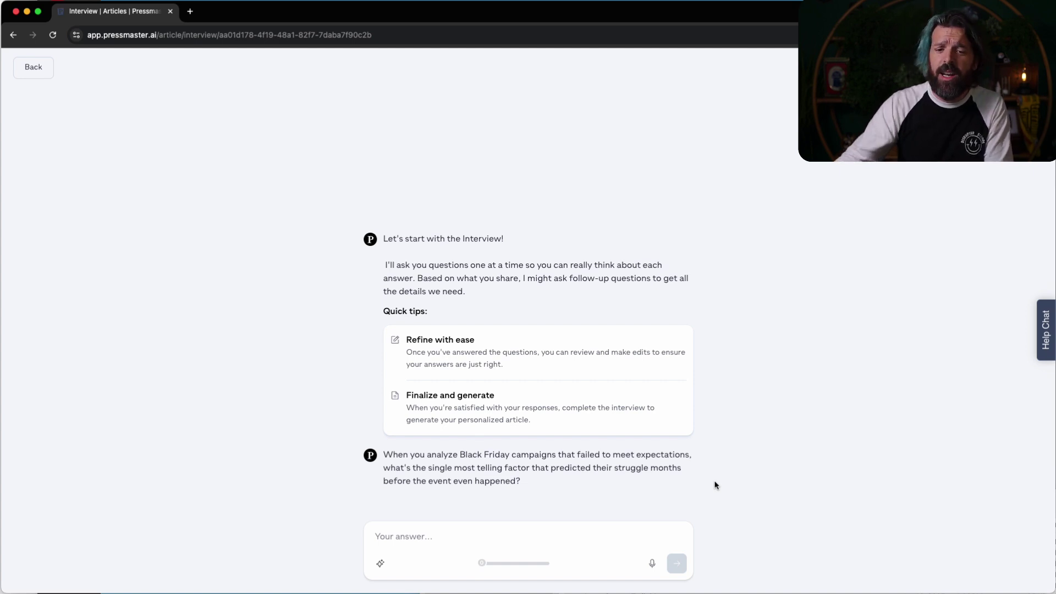
Dictate and send answers on Prime Day warning signs, order value and brand development.
click(586, 537)
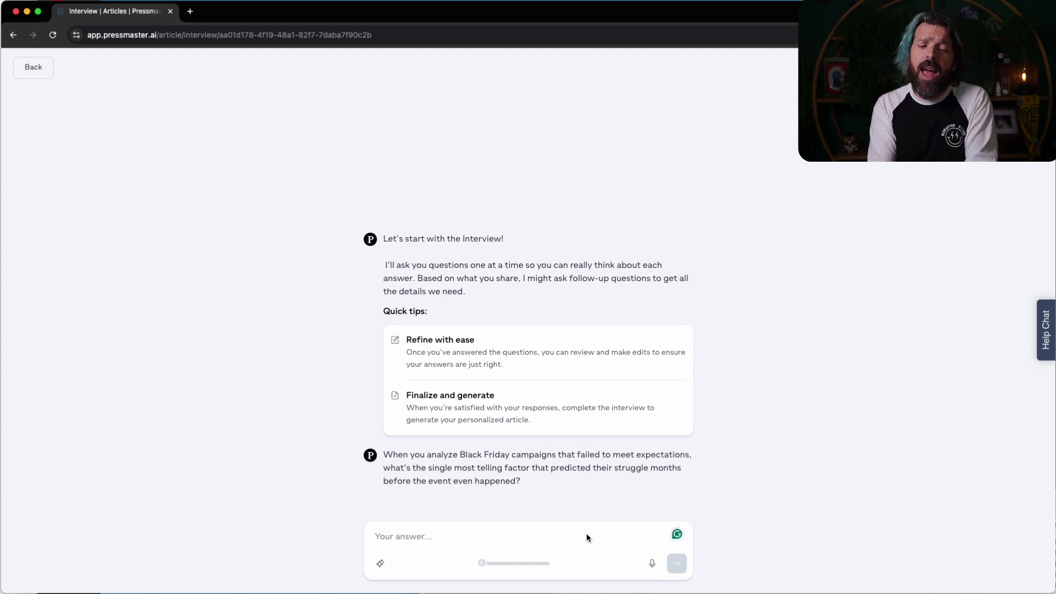
text(The number one indicator of black Friday stress is a softness in Amazon prime day)
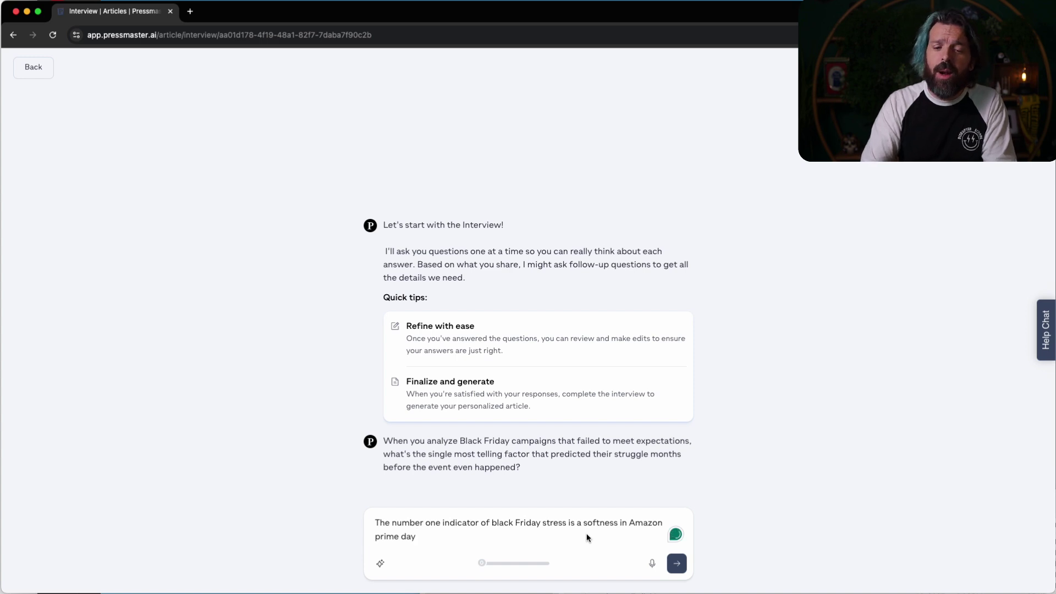
key(Return)
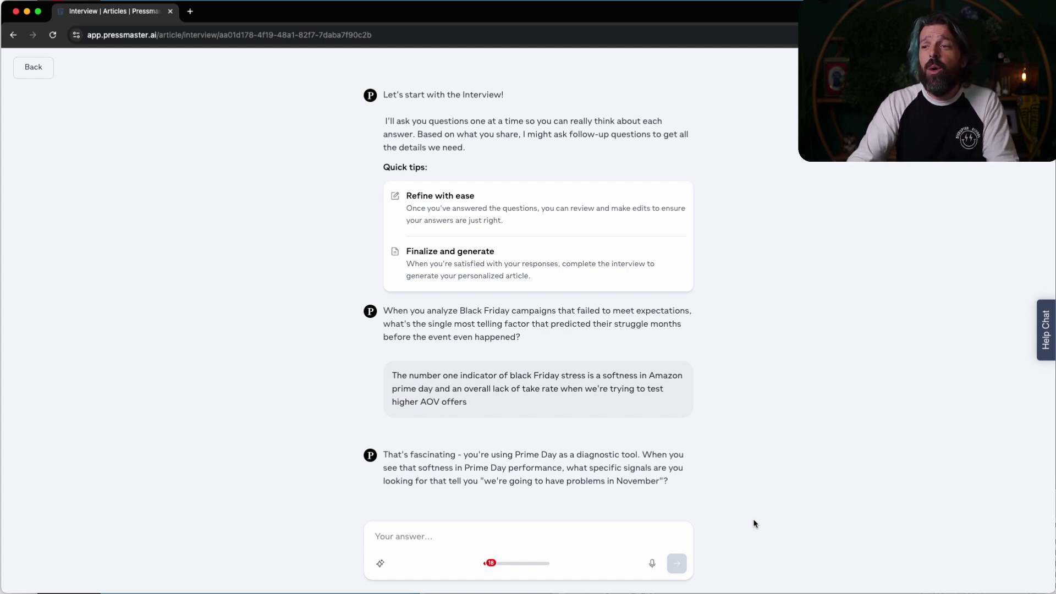
click(590, 527)
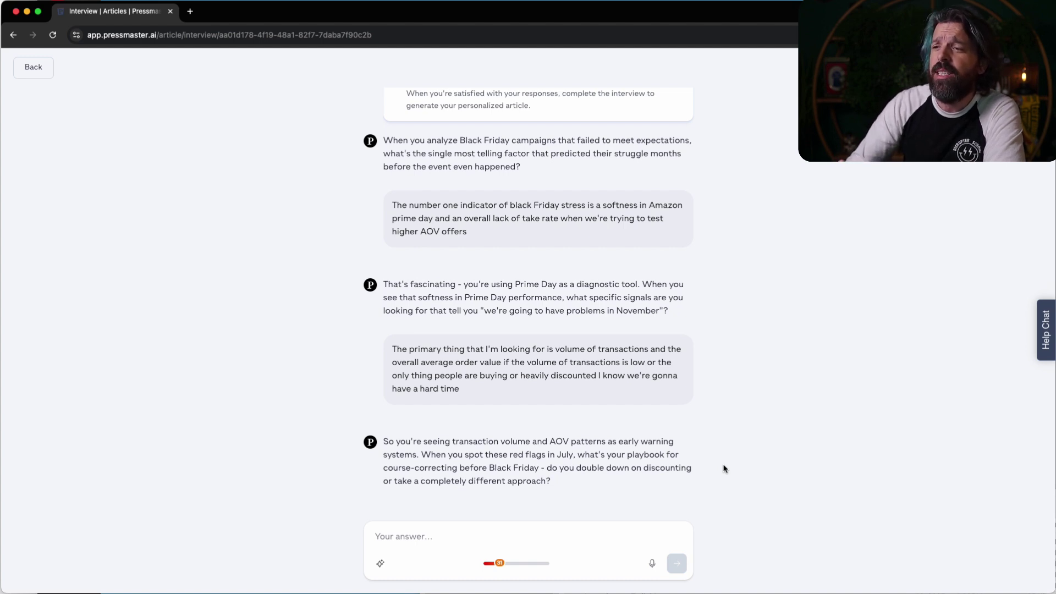
click(622, 532)
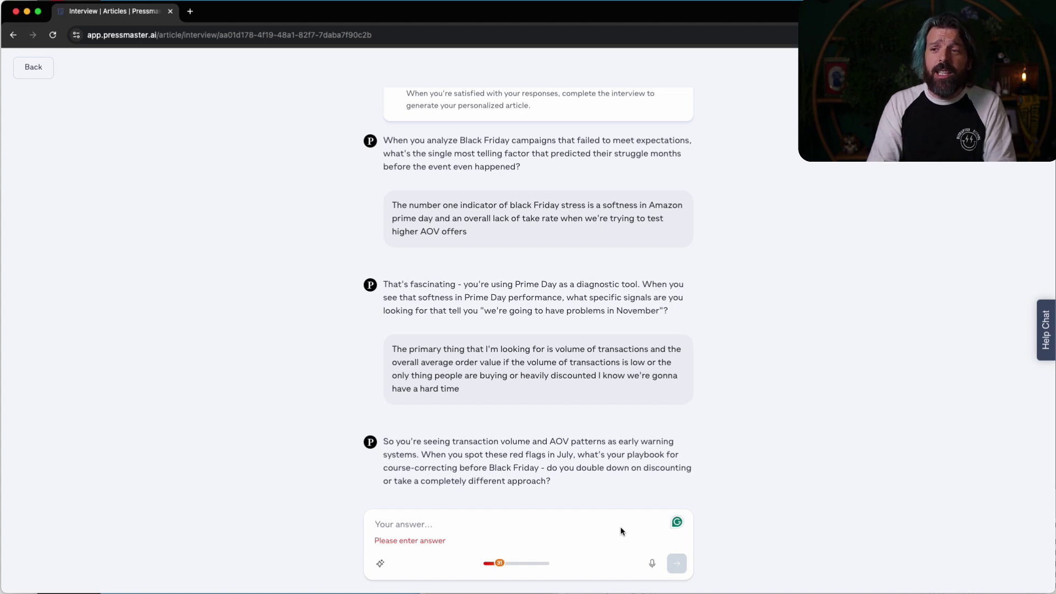
text(The primary focus that we're gonna try to take is doubling down on brand development so we can build some diehard fans were willing to spend more money with us)
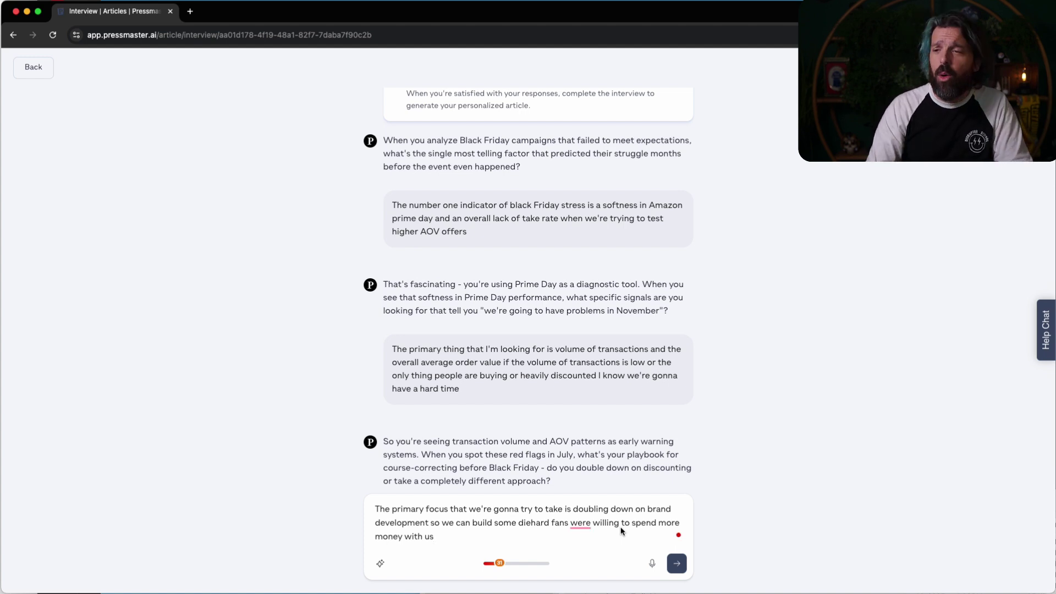
key(Return)
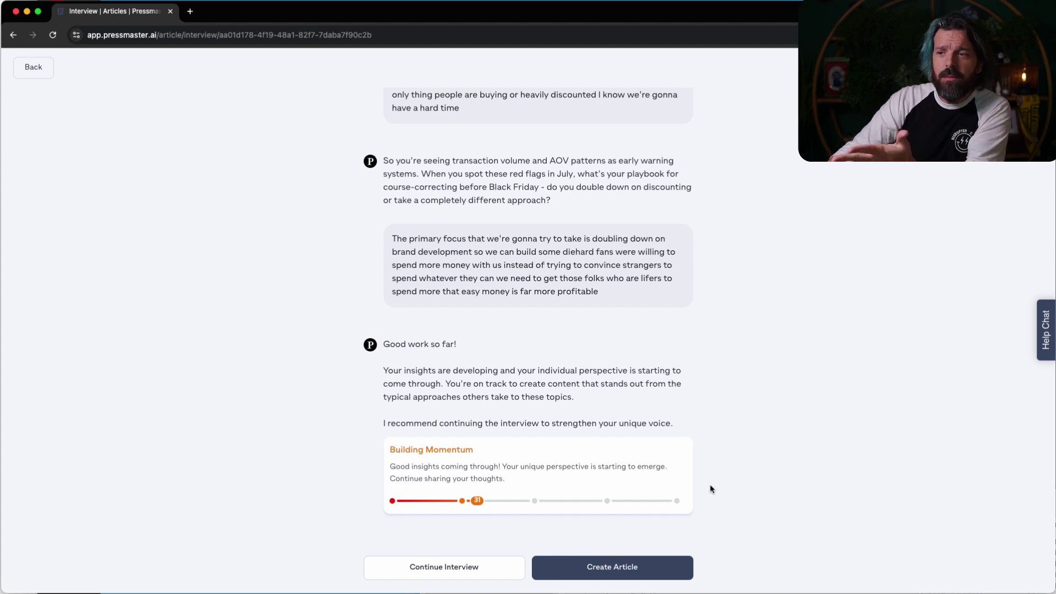
Choose Create Article to generate 'Black Friday Disasters Have July Fingerprints' from the interview.
click(660, 566)
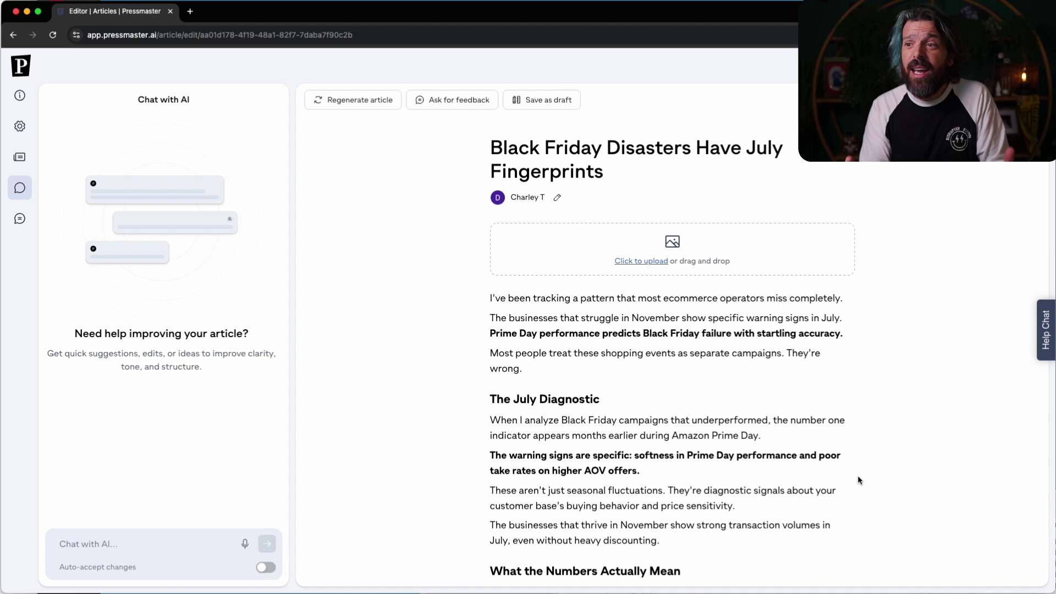
click(891, 477)
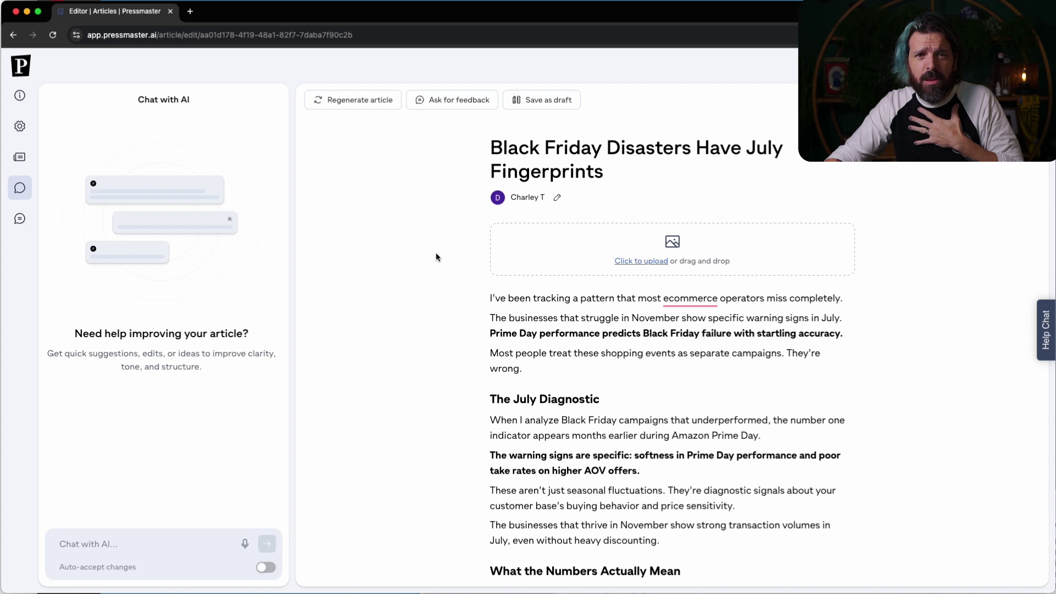
scroll(436, 256, down, 5)
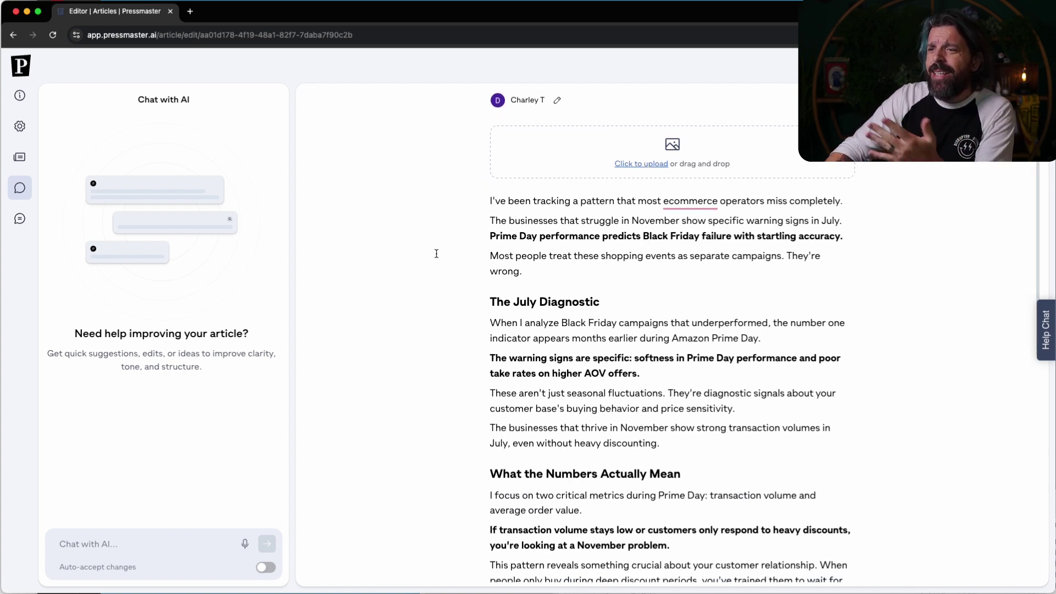
scroll(437, 253, down, 5)
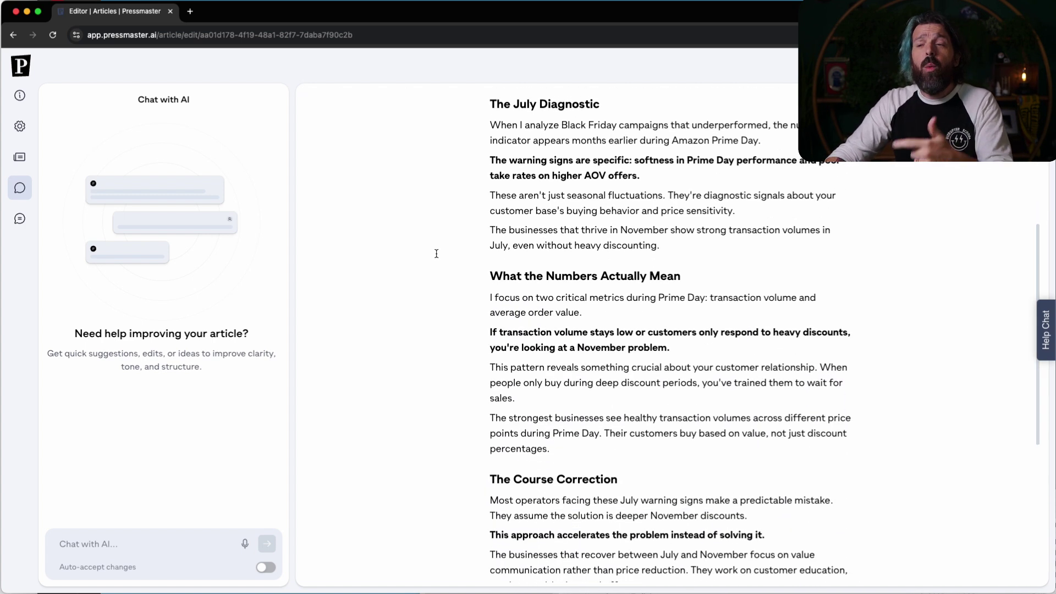
scroll(437, 254, down, 7)
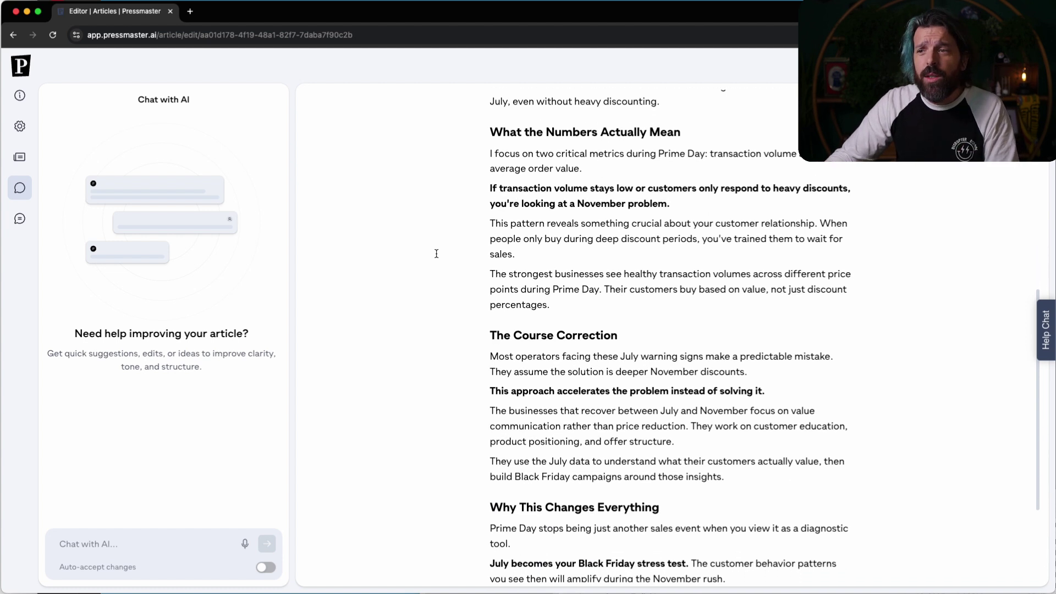
scroll(436, 254, down, 3)
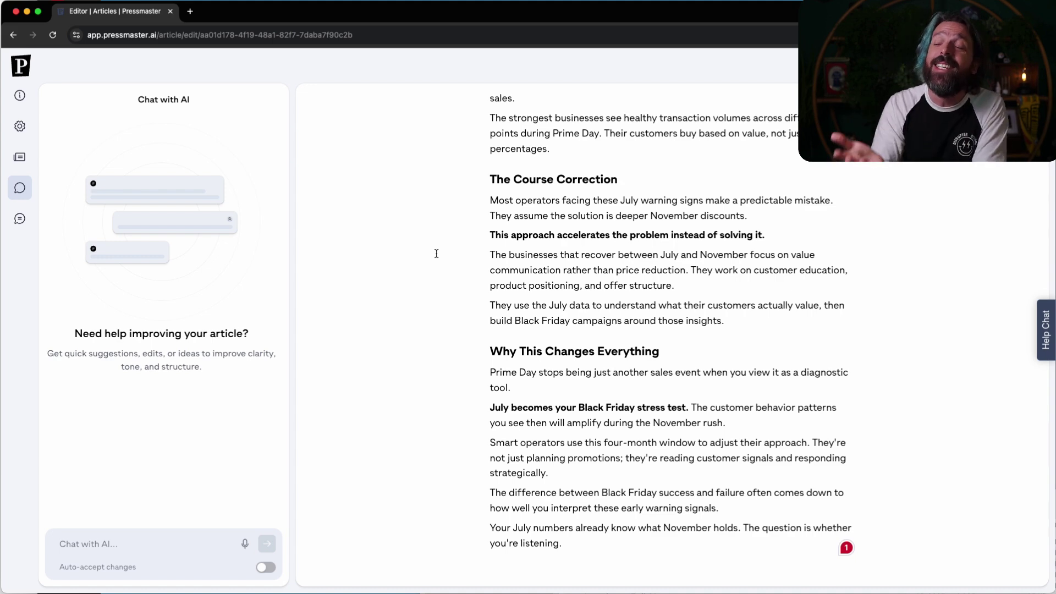
scroll(864, 270, up, 20)
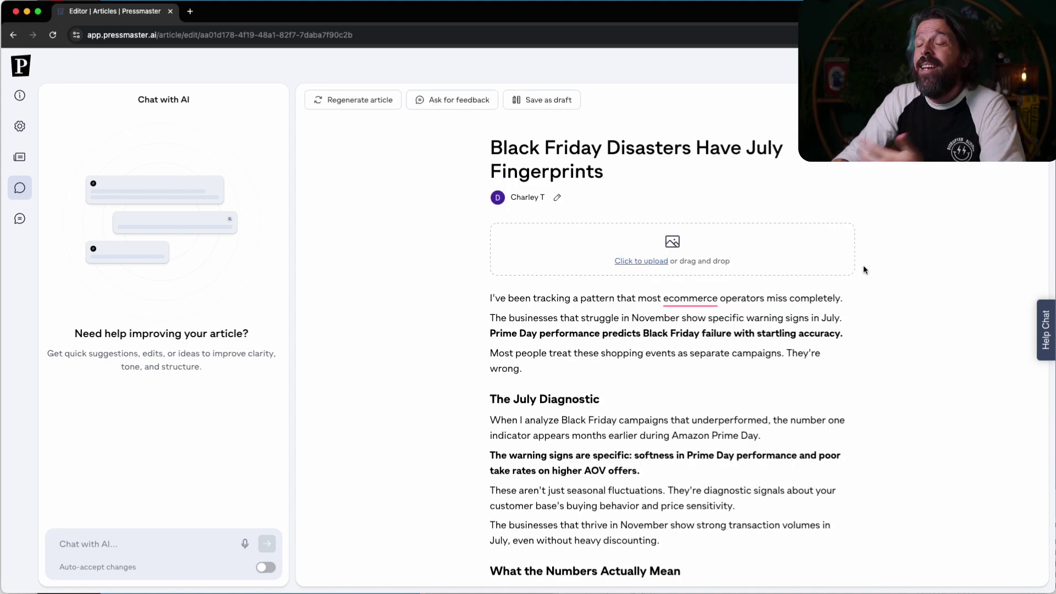